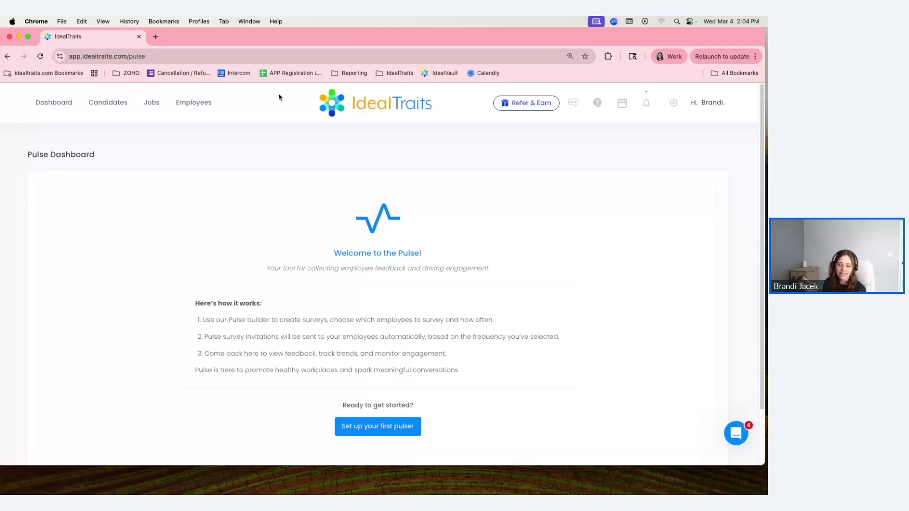
- Start setting up the first pulse and name it CS Team Pulse
scroll(630, 223, "down", 2)
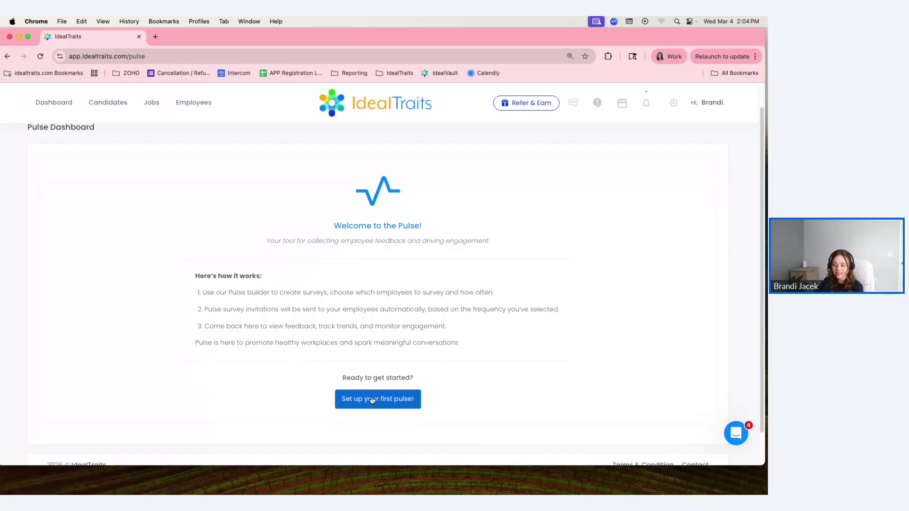
left_click(406, 403)
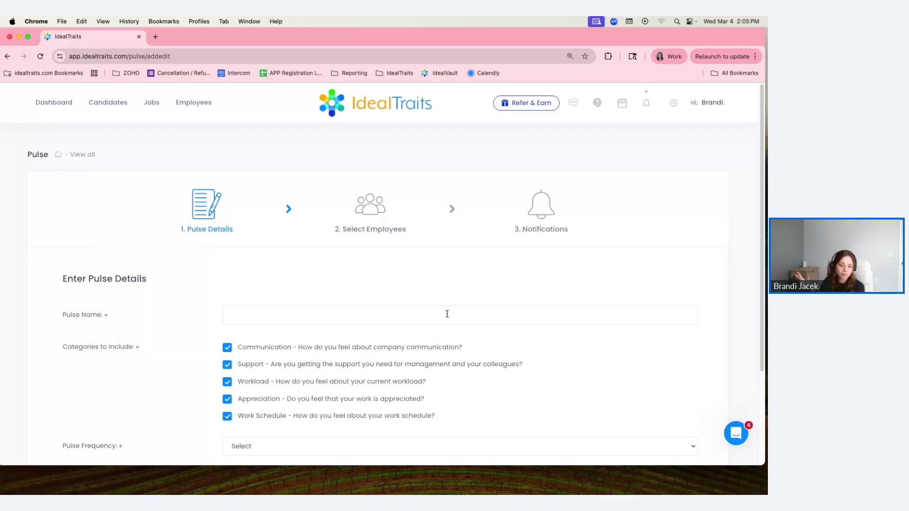
left_click(384, 317)
scroll(375, 243, "down", 2)
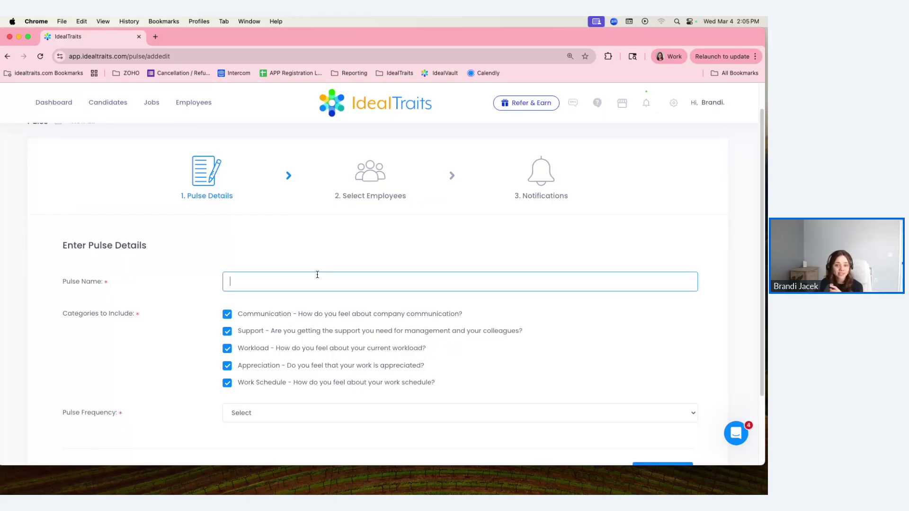
left_click(317, 274)
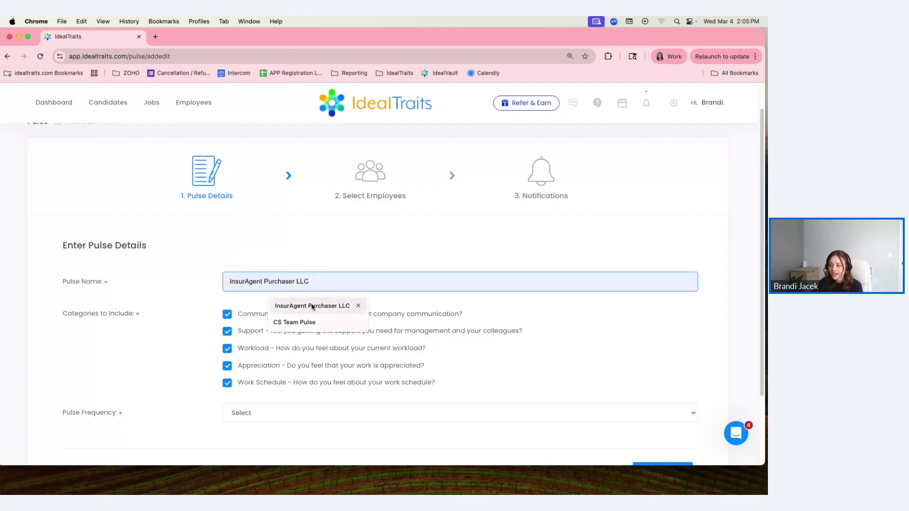
left_click(294, 322)
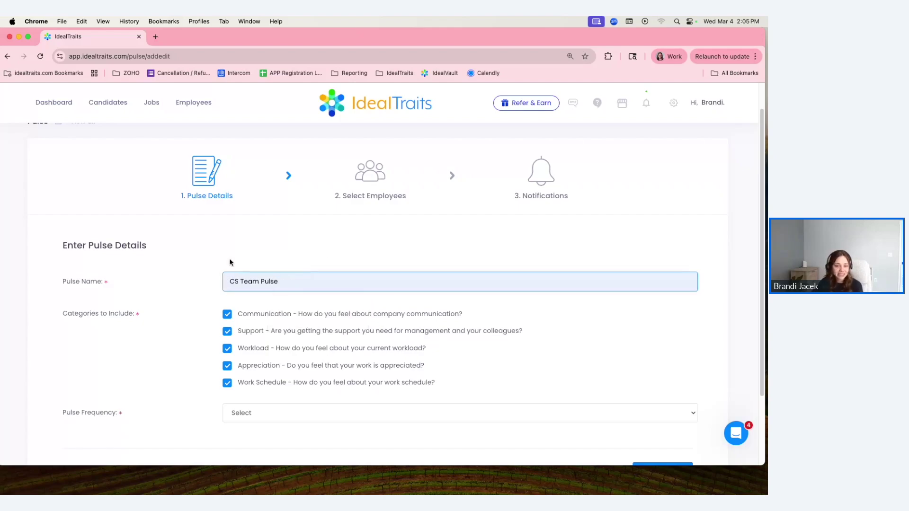
- Exclude the Communication and Support categories from the pulse, and include both again
scroll(284, 261, "down", 1)
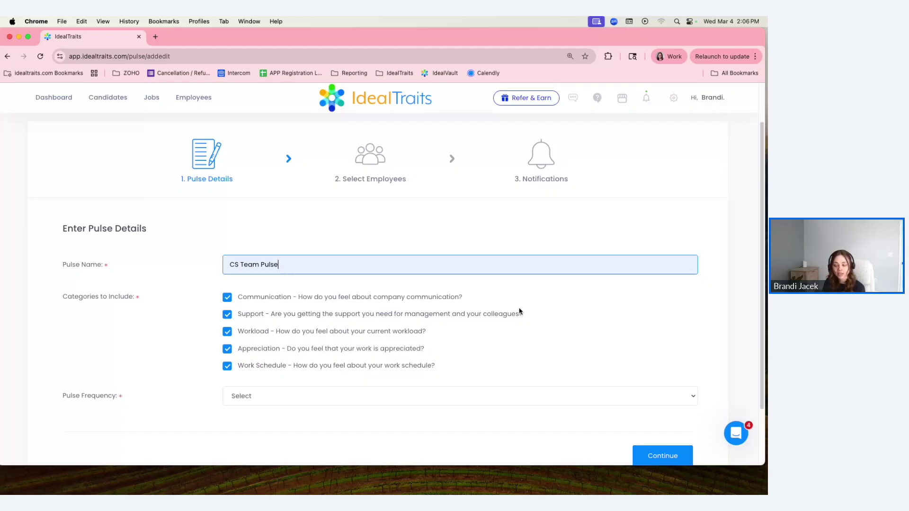
left_click(230, 300)
left_click(227, 315)
left_click(227, 299)
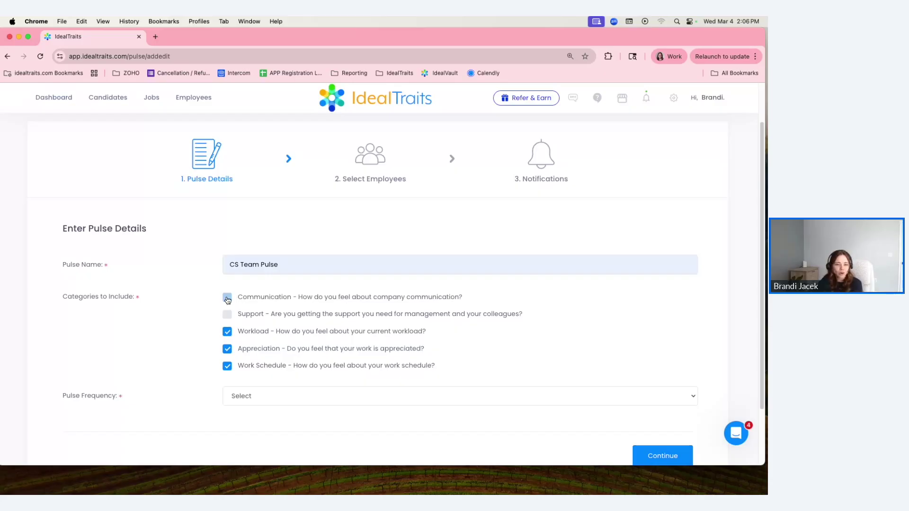
left_click(227, 297)
left_click(227, 315)
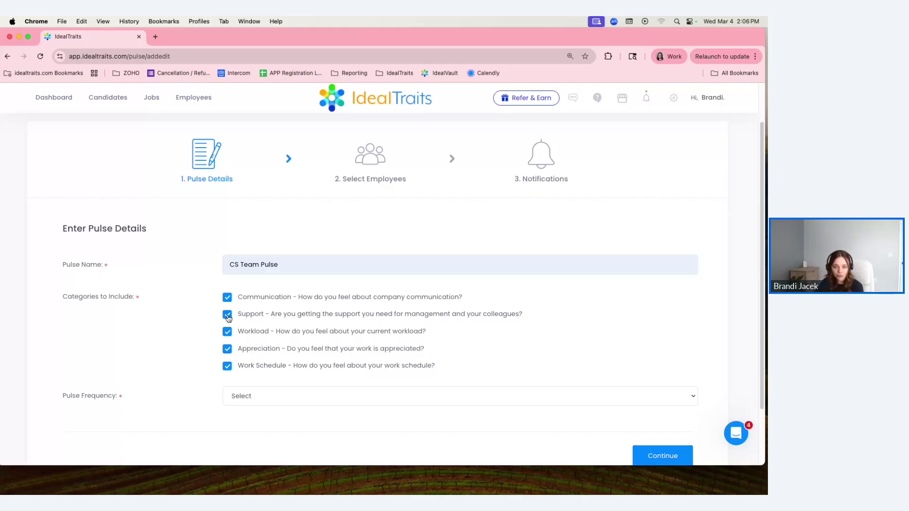
- Set the pulse frequency to Weekly and check the send time and start date of the survey
scroll(282, 299, "down", 1)
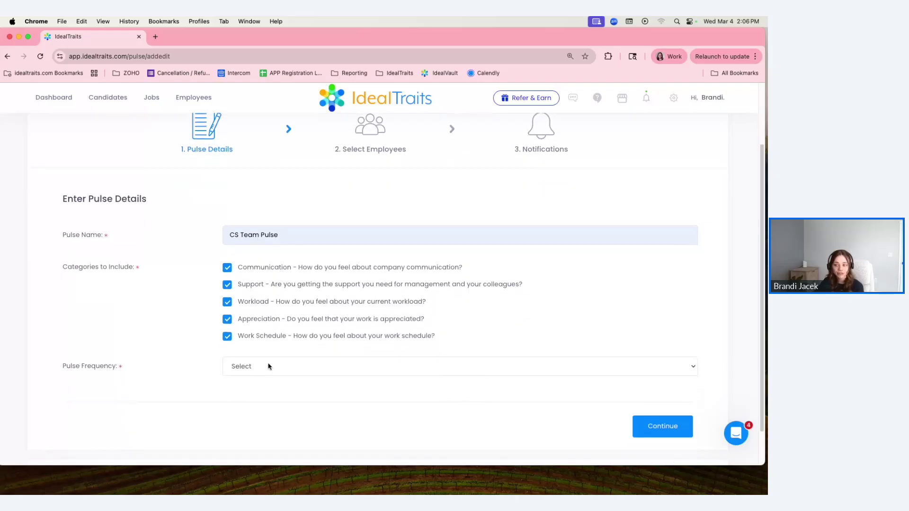
left_click(339, 373)
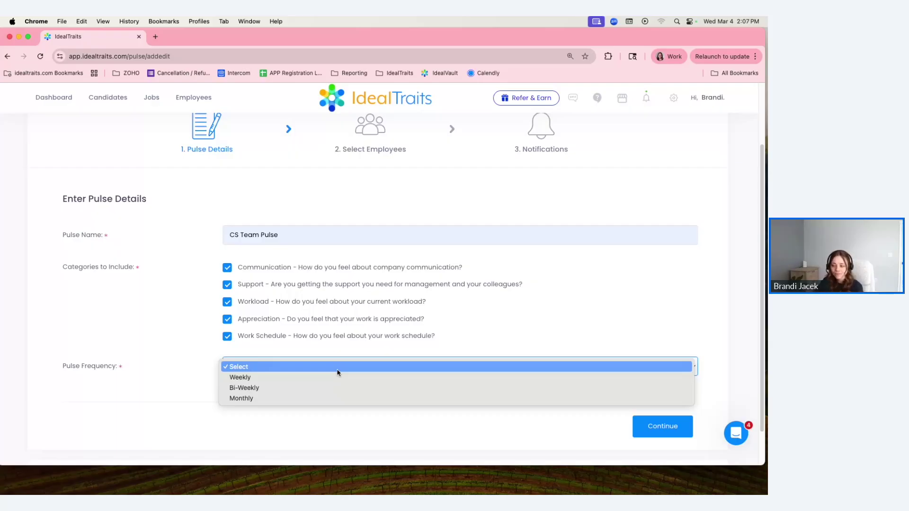
left_click(333, 379)
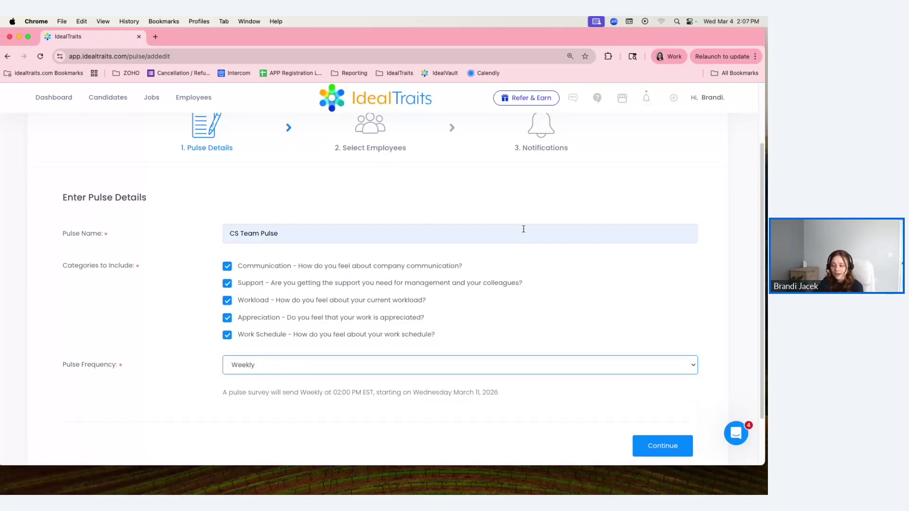
scroll(524, 229, "down", 1)
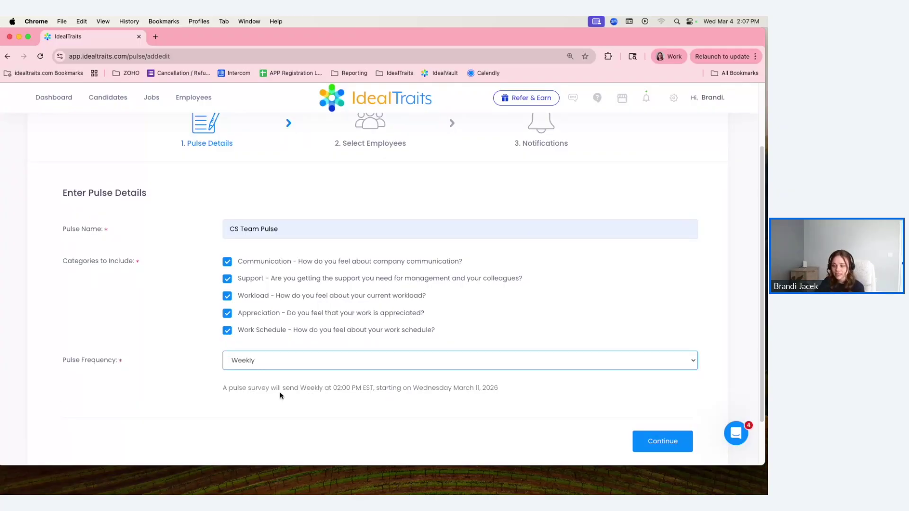
left_click_drag(283, 388, 373, 388)
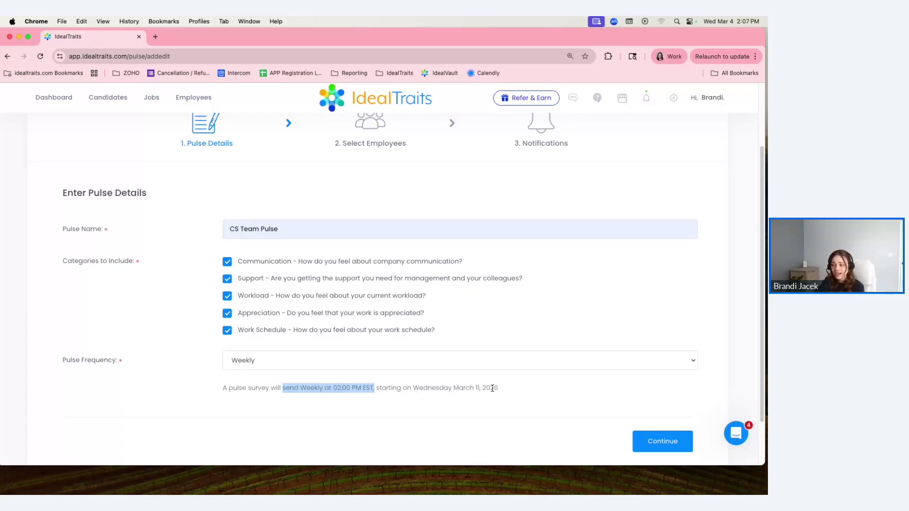
left_click_drag(452, 388, 495, 388)
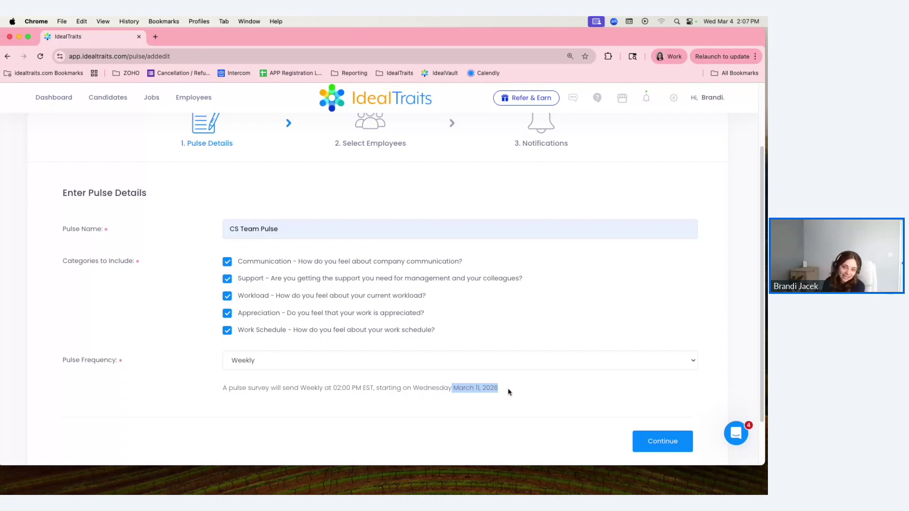
- Set the pulse frequency to Monthly on the First Wednesday of the Month and continue to employee selection
left_click(282, 365)
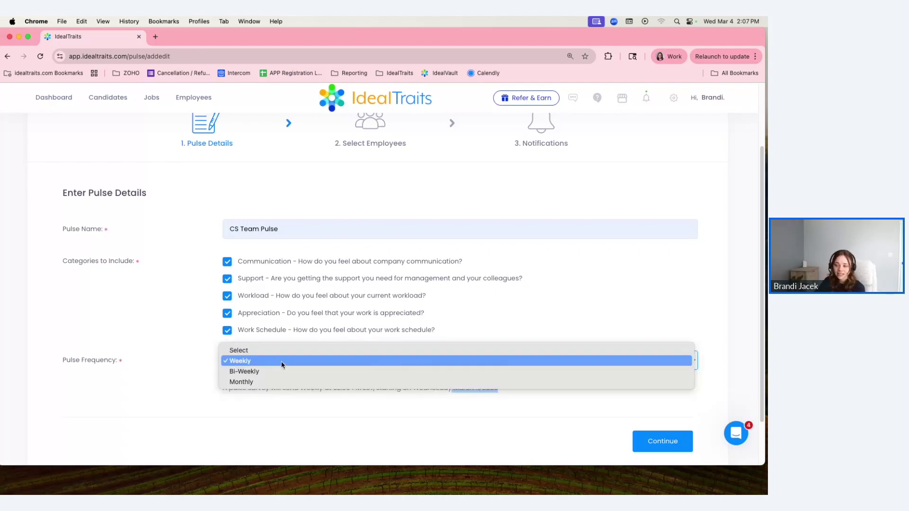
left_click(283, 380)
scroll(314, 365, "down", 3)
left_click(312, 328)
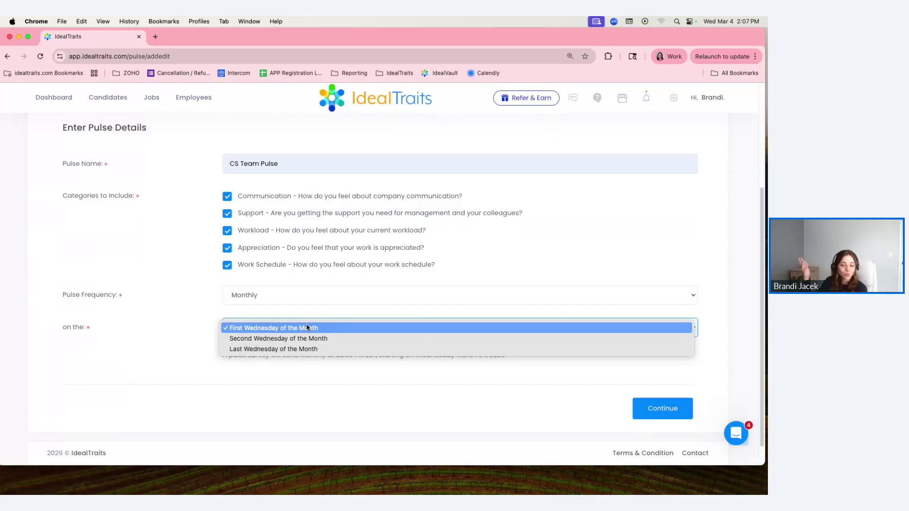
left_click(307, 327)
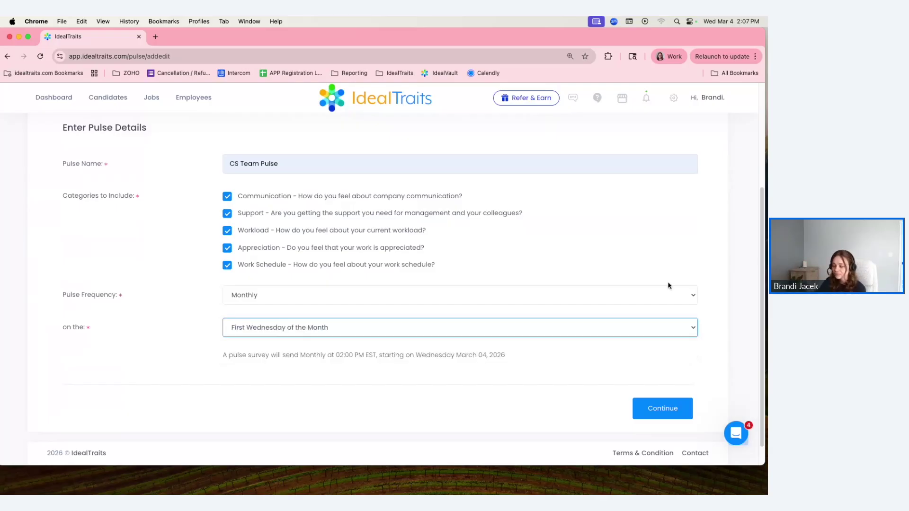
left_click(668, 409)
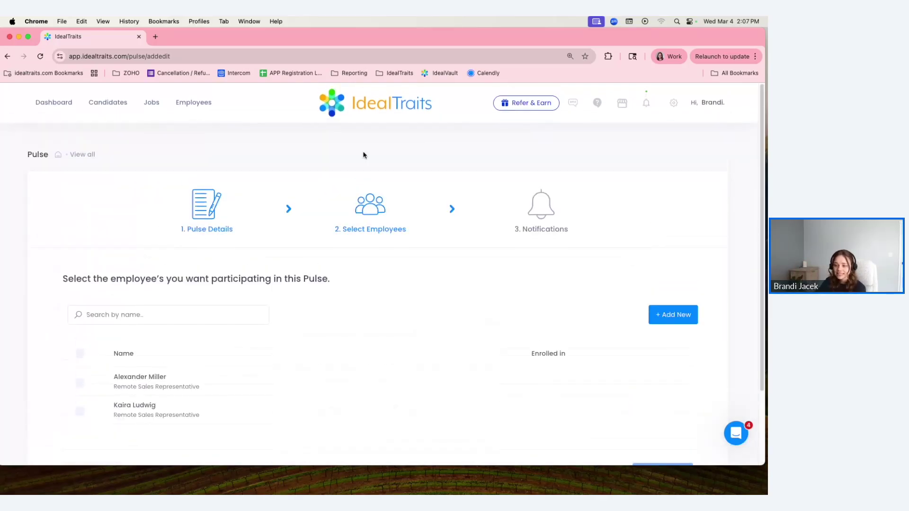
- Enroll only the first listed Remote Sales Representative in the pulse and continue to the notifications
scroll(323, 211, "down", 2)
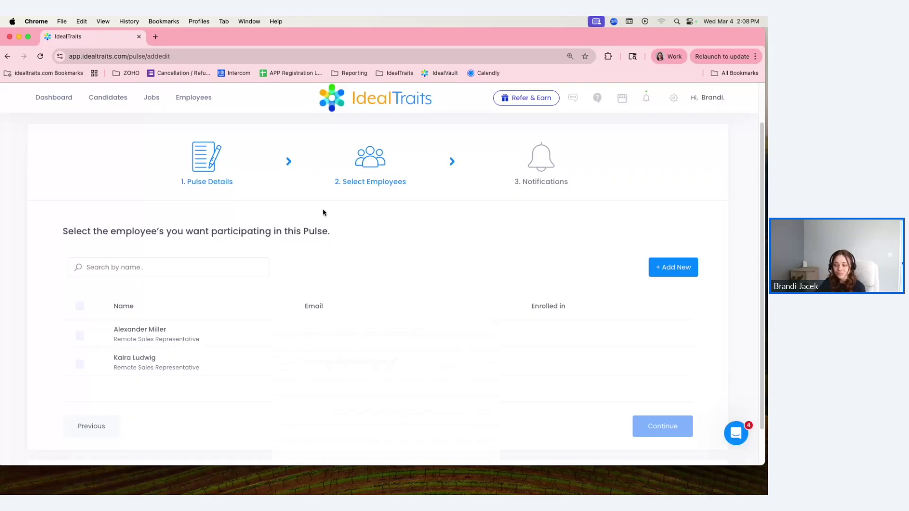
left_click(79, 337)
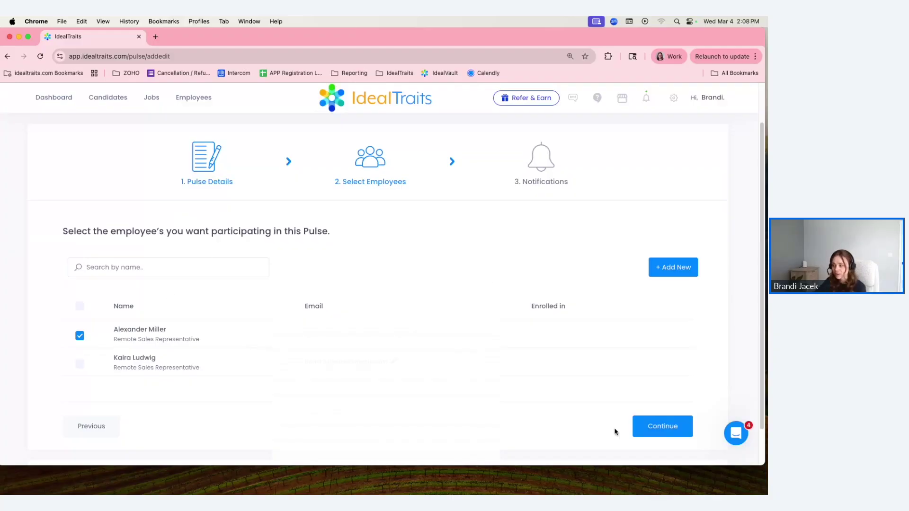
left_click(669, 426)
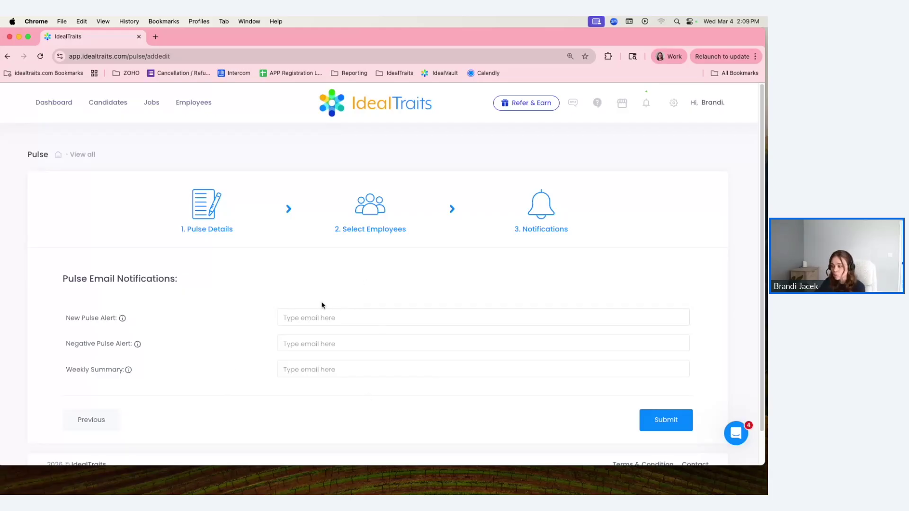
- Submit the pulse without notification emails and choose to send the survey later
left_click(667, 426)
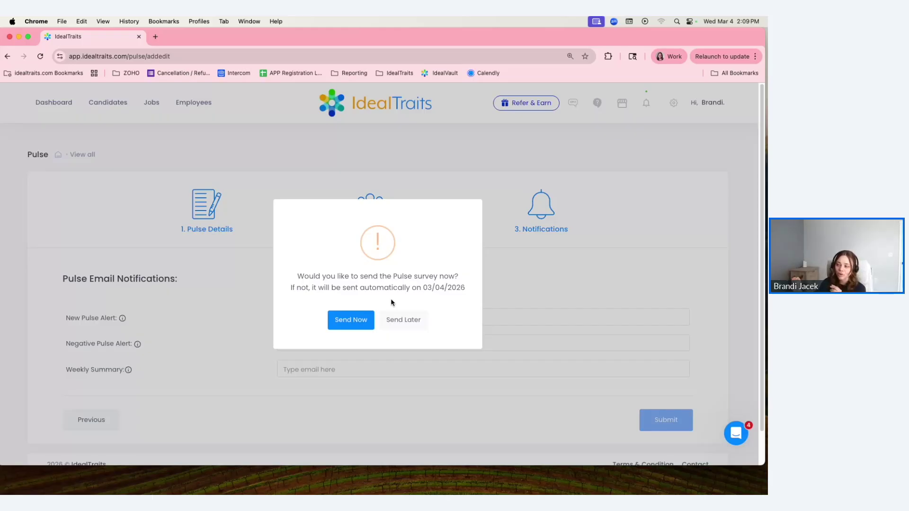
left_click_drag(340, 287, 466, 294)
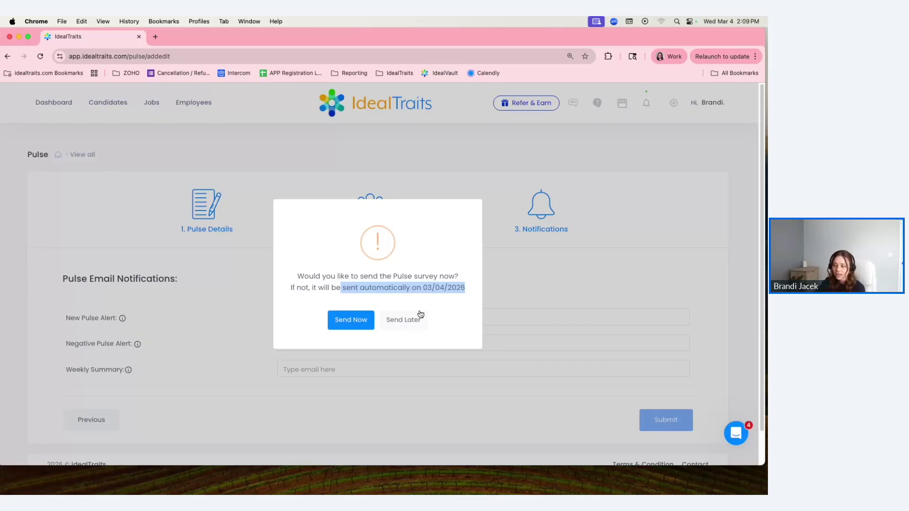
left_click(404, 320)
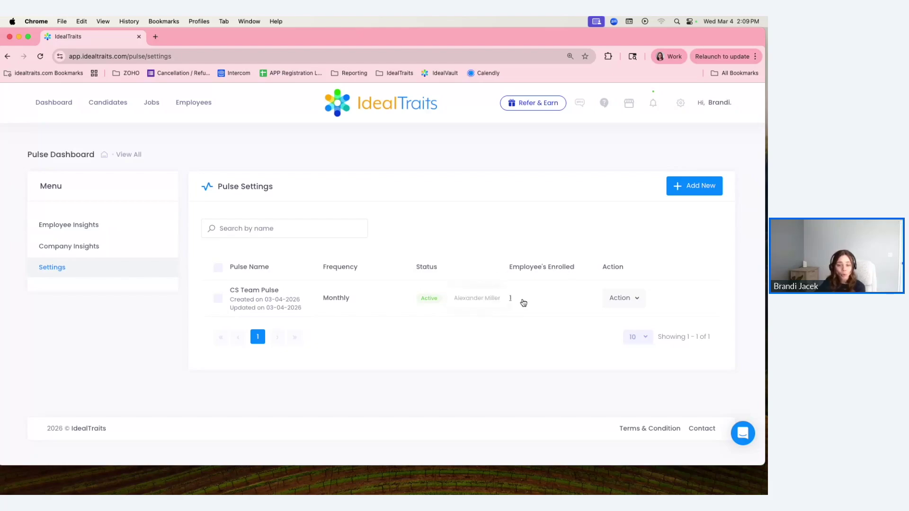
- View who is enrolled in CS Team Pulse and show the actions available for it
mouse_move(541, 304)
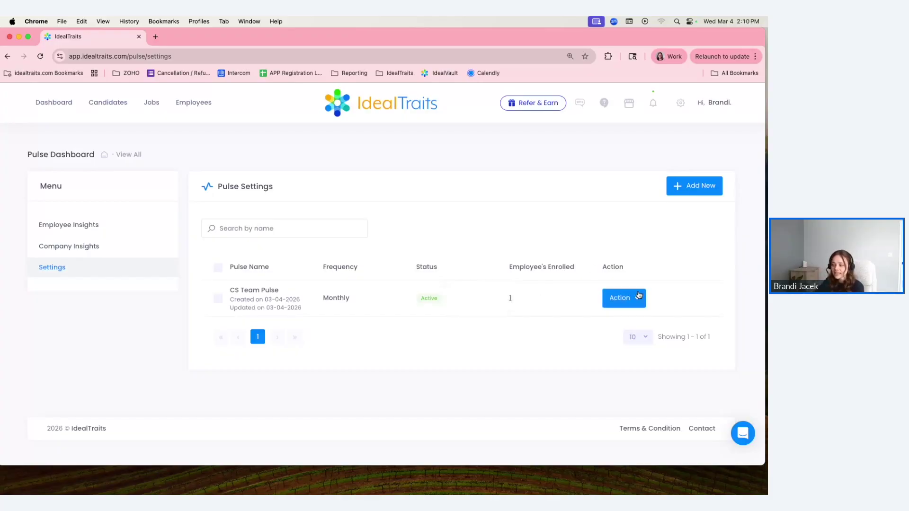
left_click(639, 295)
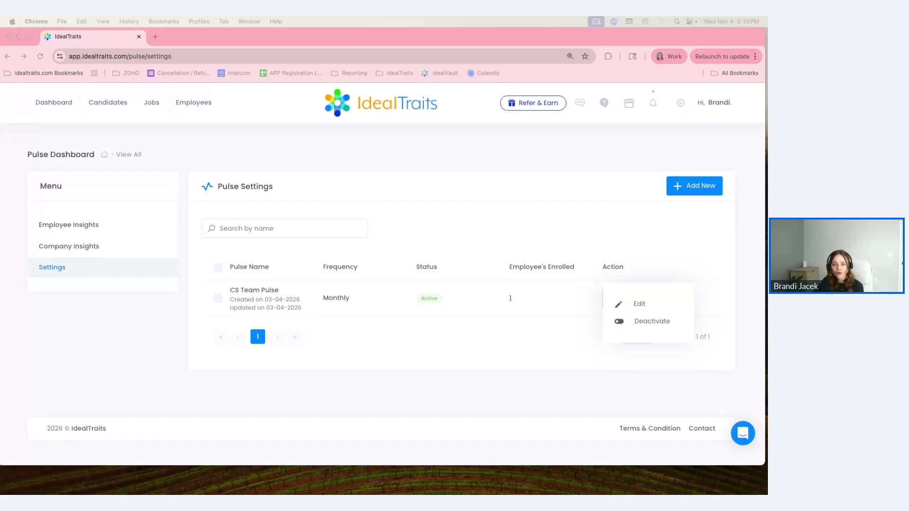
- Switch to Gmail and open the survey from the weekly pulse feedback email
left_click_drag(239, 40, 217, 43)
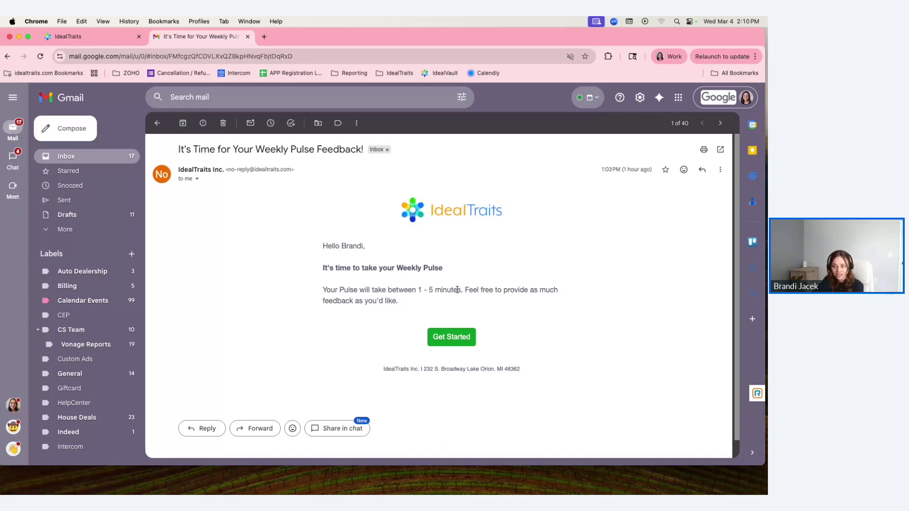
left_click(452, 339)
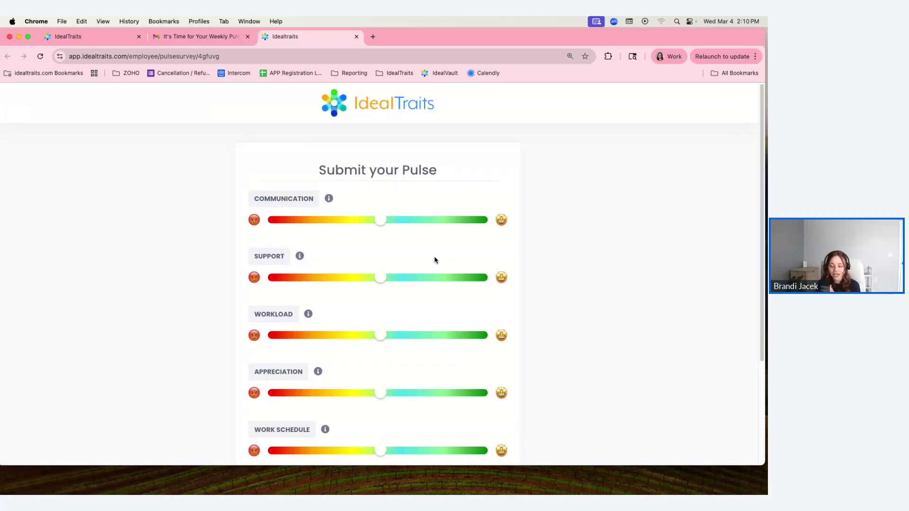
- Rate Communication, Support and Appreciation at the happiest end of the scale and Workload just below it
left_click_drag(385, 222, 502, 224)
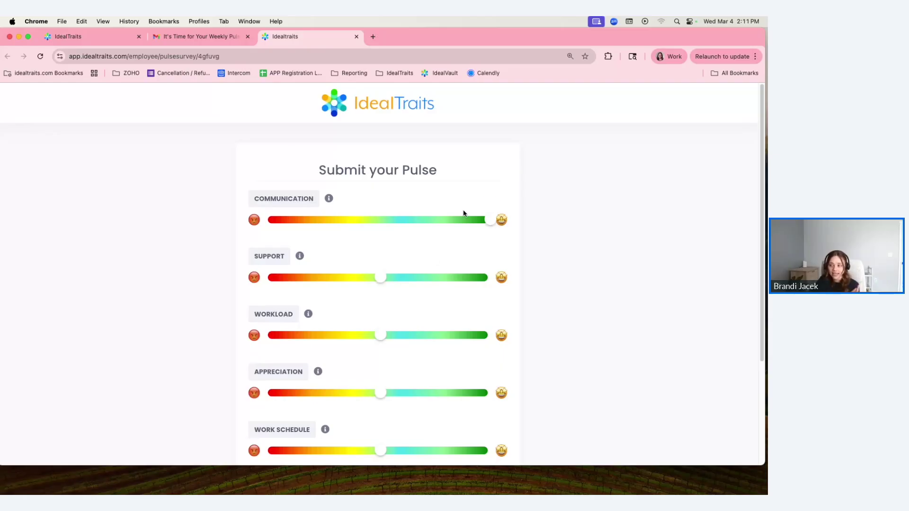
left_click_drag(495, 223, 423, 227)
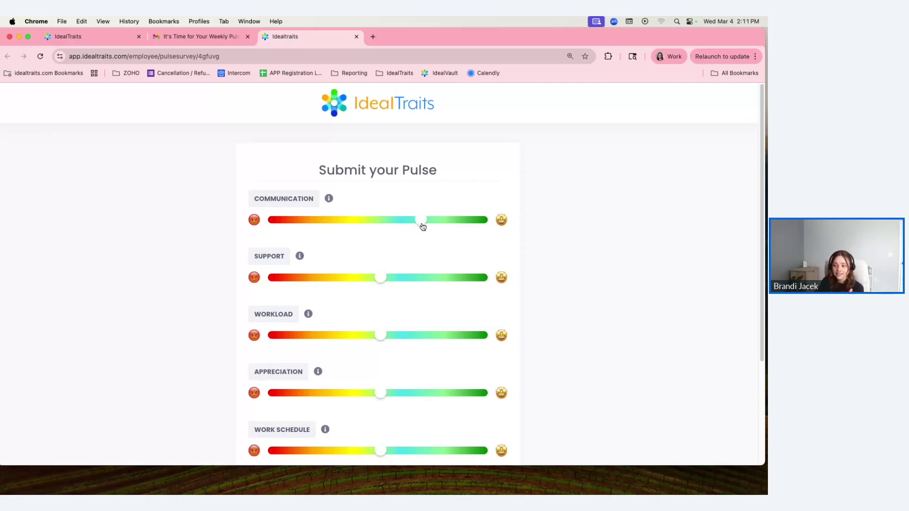
left_click_drag(422, 227, 506, 230)
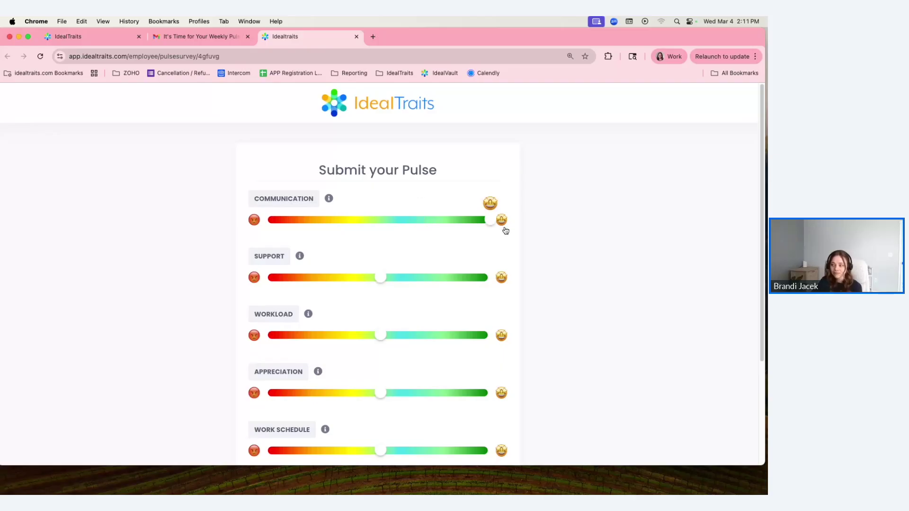
left_click_drag(381, 277, 490, 277)
left_click_drag(384, 334, 484, 334)
scroll(548, 337, "down", 1)
left_click_drag(382, 360, 490, 361)
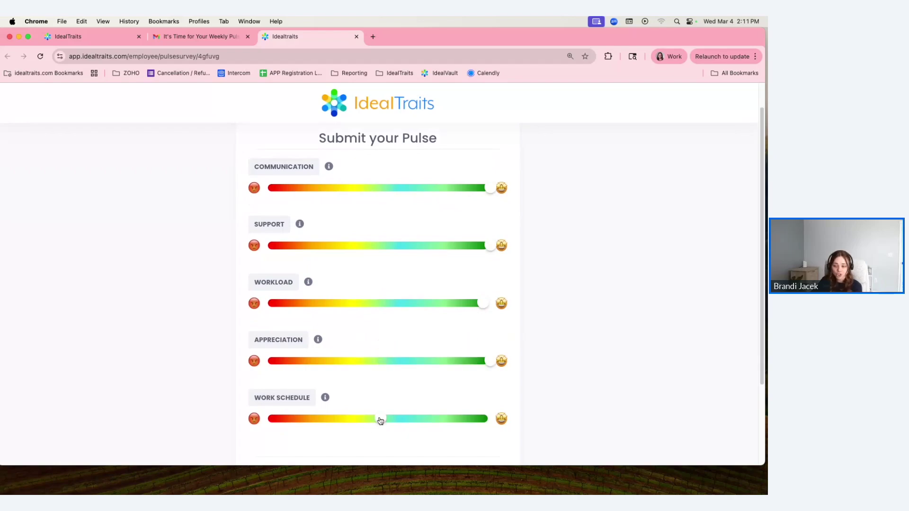
- Rate Work Schedule near the unhappy end of the scale and continue to the feedback page
left_click_drag(380, 420, 291, 416)
scroll(633, 403, "down", 4)
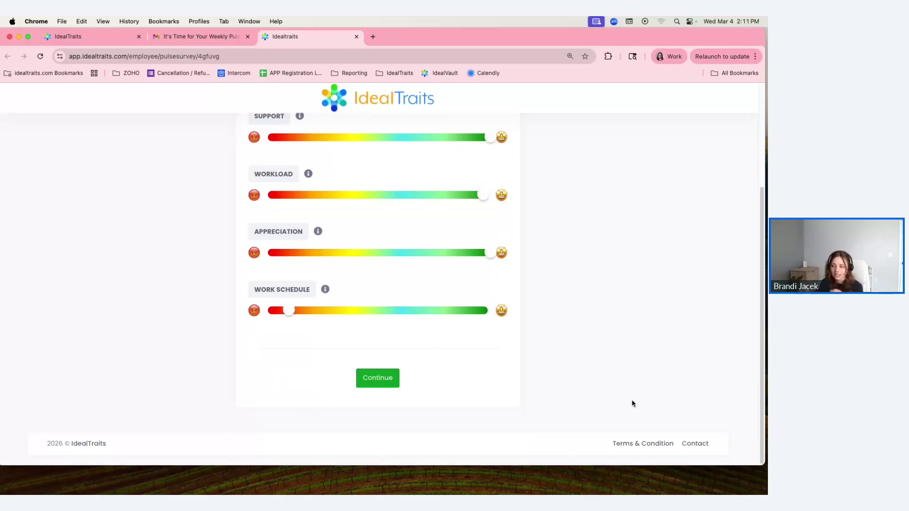
left_click(378, 377)
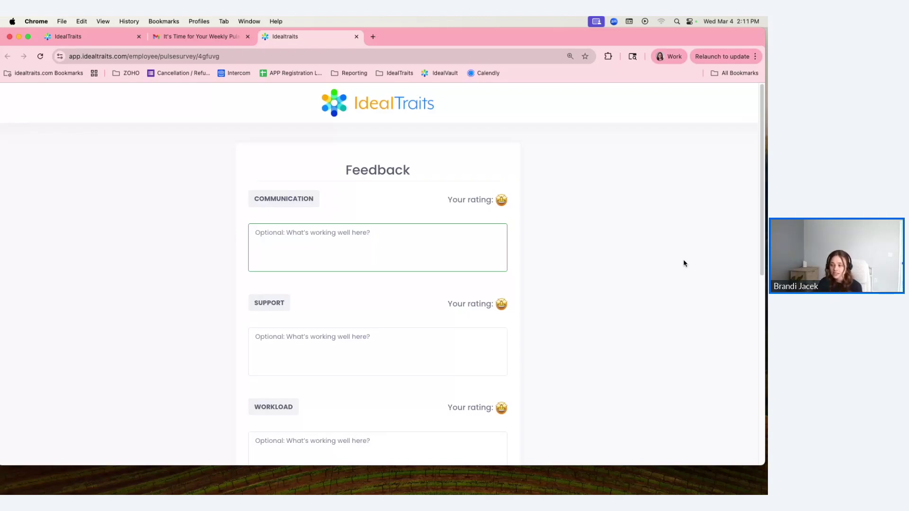
- Examine the comment fields for each rated category, down to the one for the low Work Schedule rating
scroll(475, 325, "down", 1)
scroll(475, 325, "down", 2)
right_click(475, 447)
left_click(615, 215)
scroll(537, 292, "down", 1)
scroll(537, 293, "down", 5)
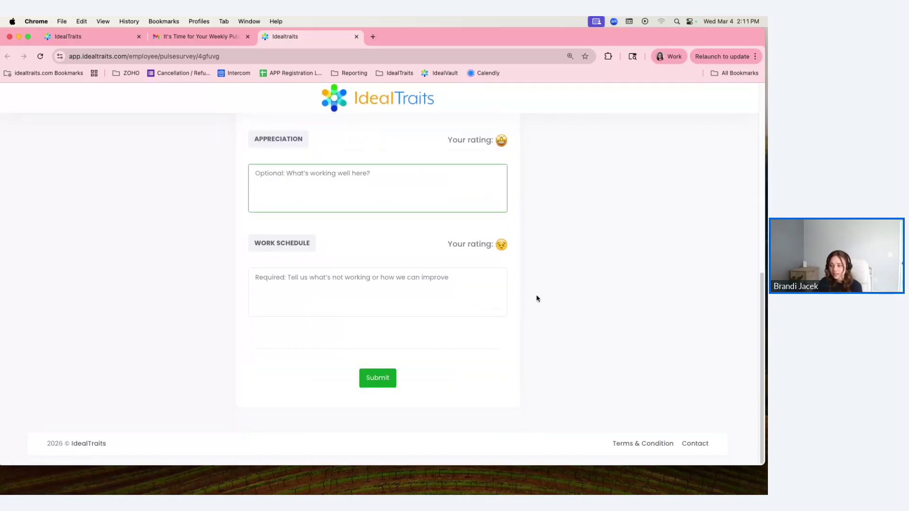
- Switch from the survey to the Pulse Dashboard and open the Client Experience Marketing Specialist's record in Employee Insights
left_click(357, 286)
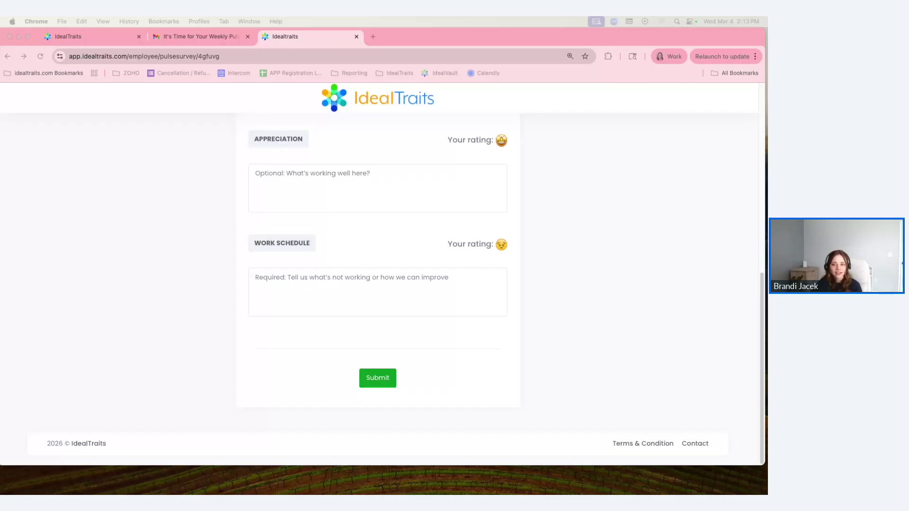
left_click_drag(208, 19, 205, 40)
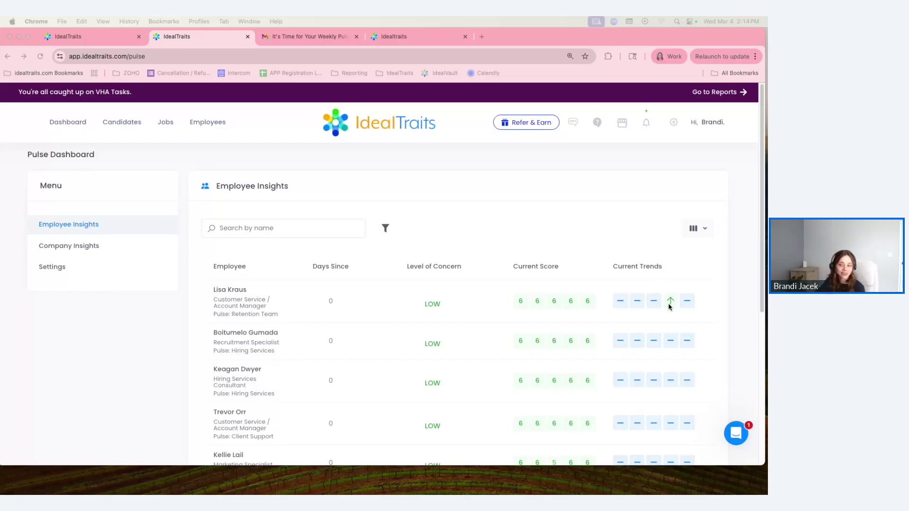
scroll(282, 335, "down", 2)
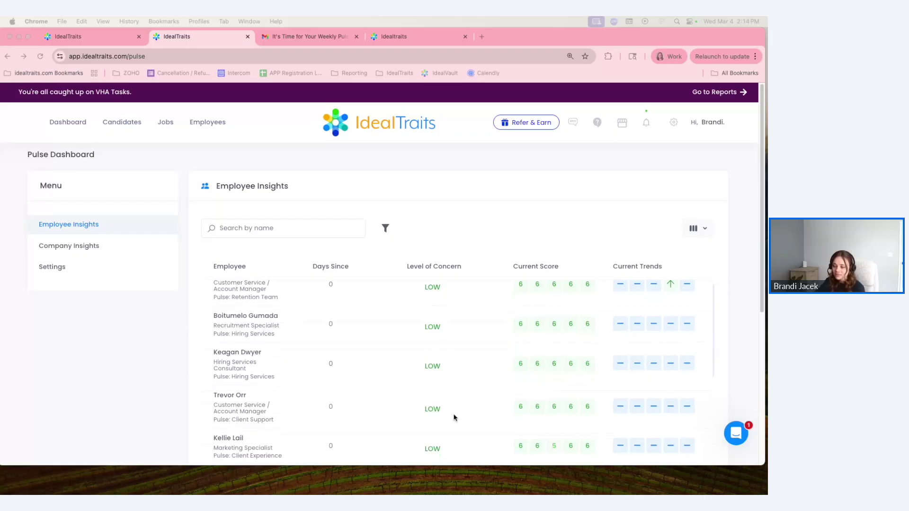
left_click(230, 438)
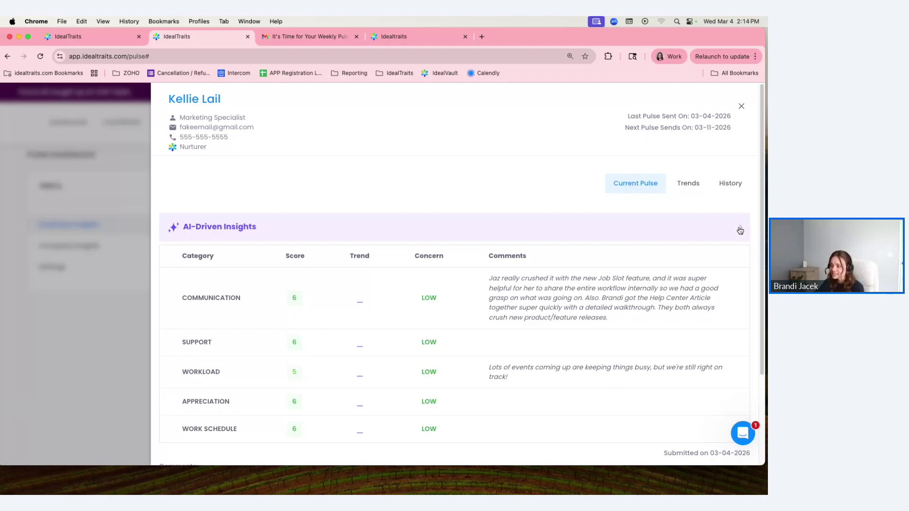
- Expand the AI-Driven Insights of the current pulse, read the summary and category advice, and collapse them again
left_click(738, 229)
scroll(487, 244, "down", 2)
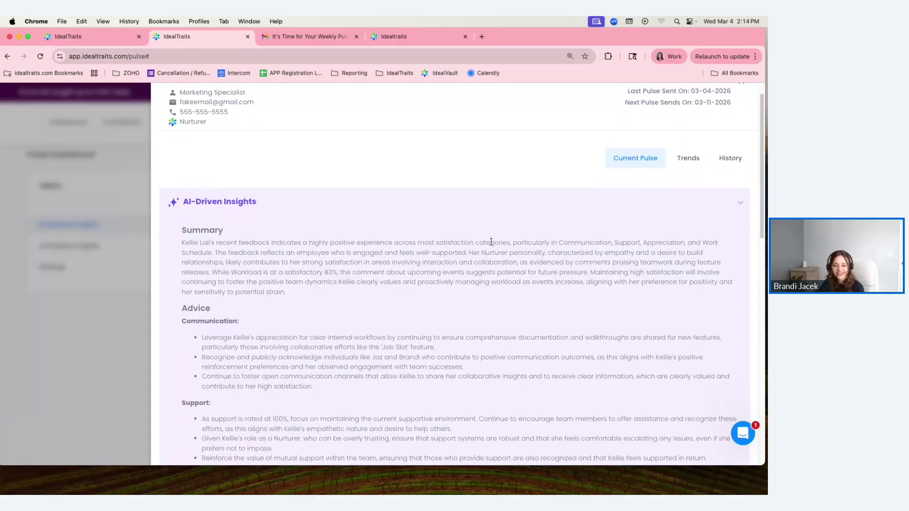
scroll(491, 242, "down", 1)
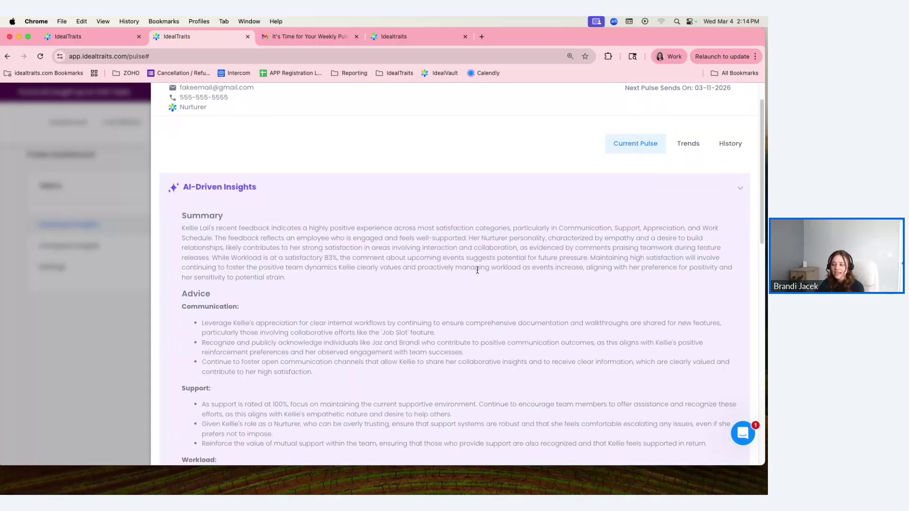
scroll(478, 270, "down", 1)
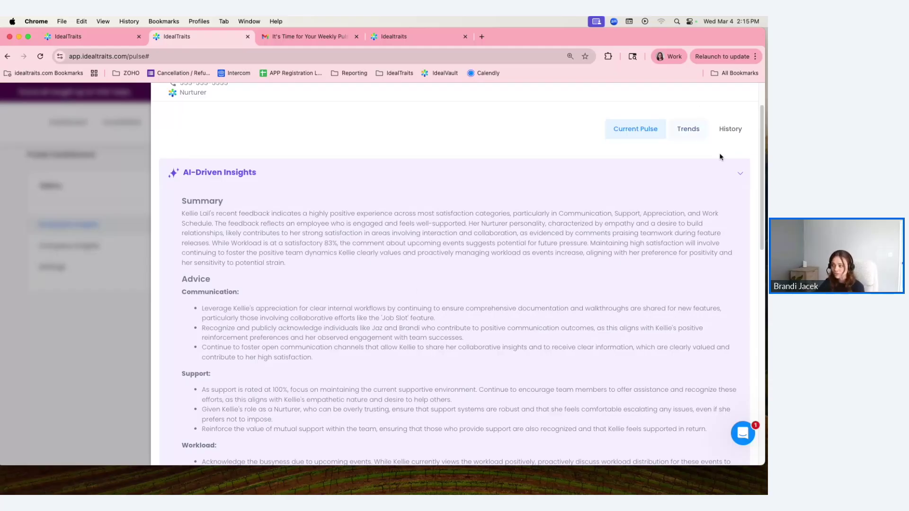
double_click(740, 174)
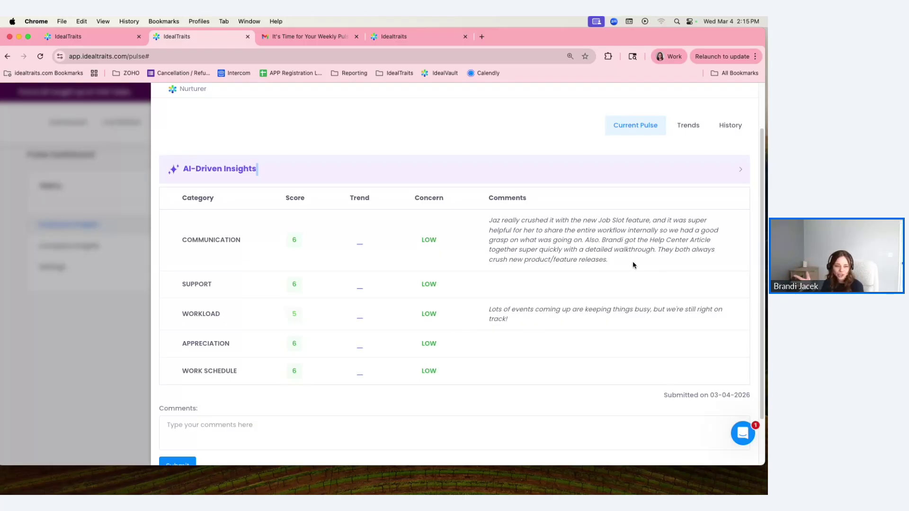
- Review the category scores and employee comments, and activate the empty comments field below the table
scroll(637, 266, "down", 1)
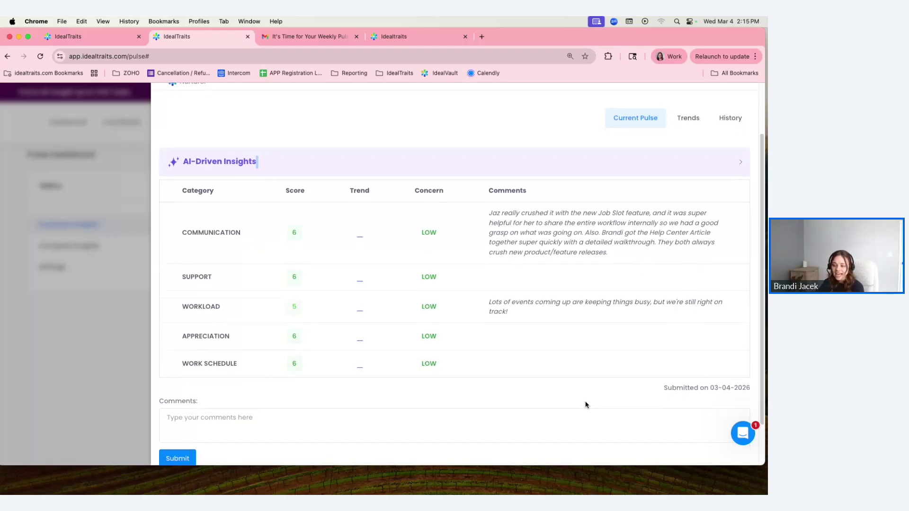
left_click(245, 425)
scroll(245, 425, "down", 3)
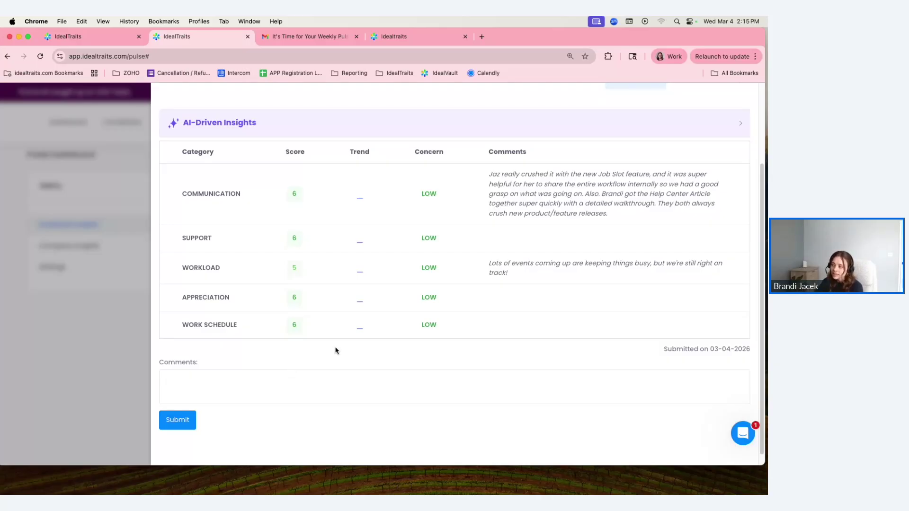
- Show the employee's rating trends and inspect the 07/16/2025 point on the Communication chart
scroll(374, 336, "up", 2)
scroll(382, 335, "up", 1)
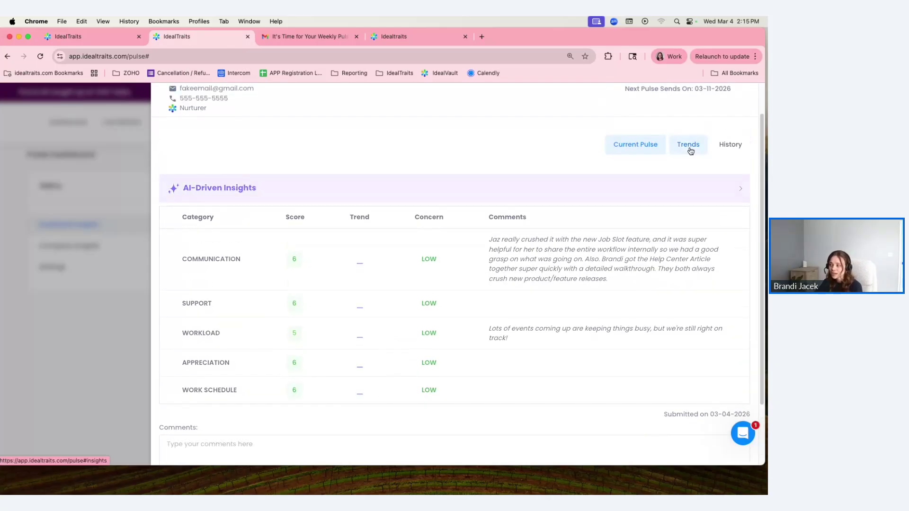
left_click(689, 148)
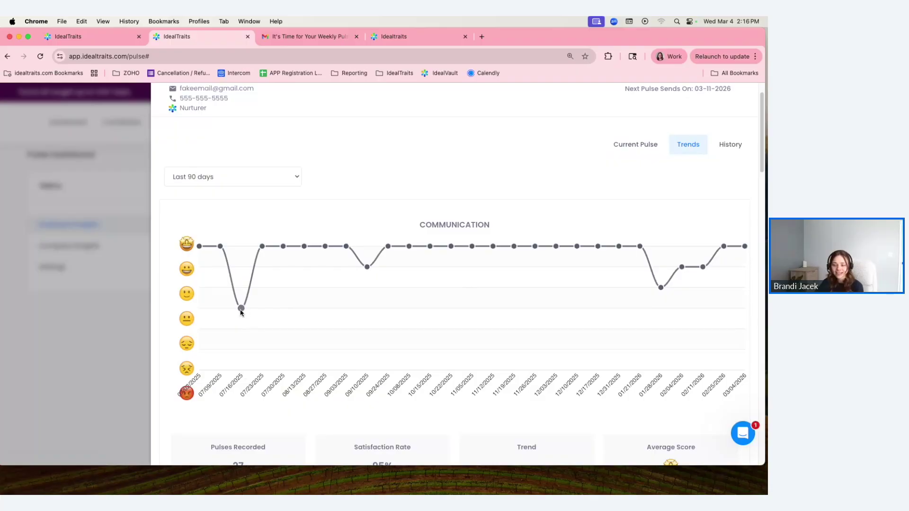
mouse_move(242, 310)
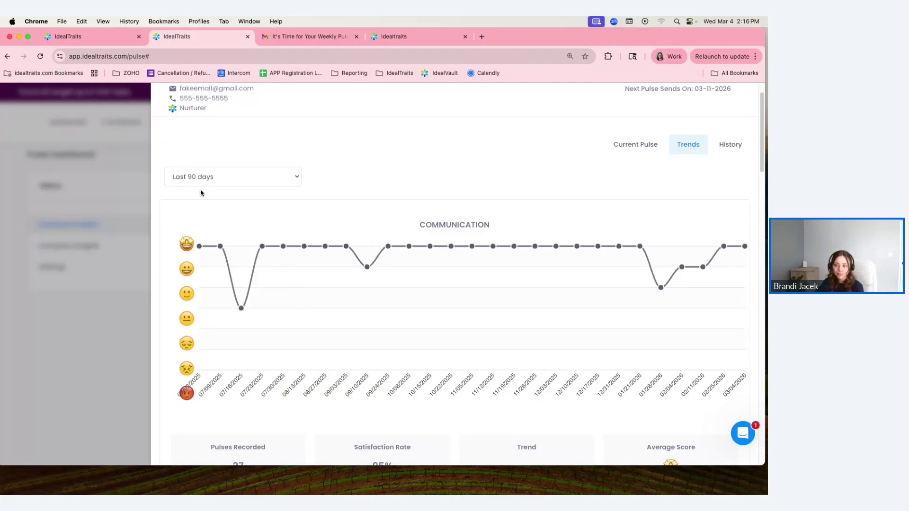
- Review the employee's pulse history with its dated scores and additional feedback, and close the employee record
left_click(732, 145)
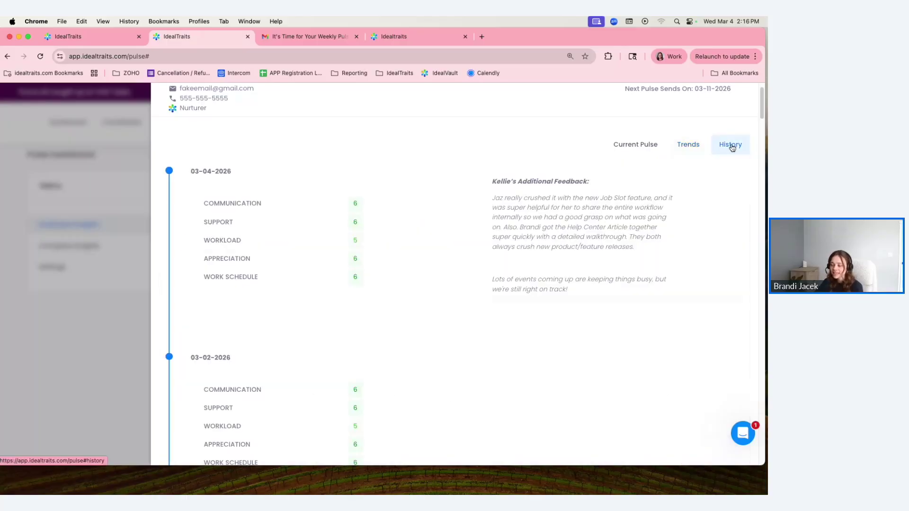
scroll(368, 361, "down", 1)
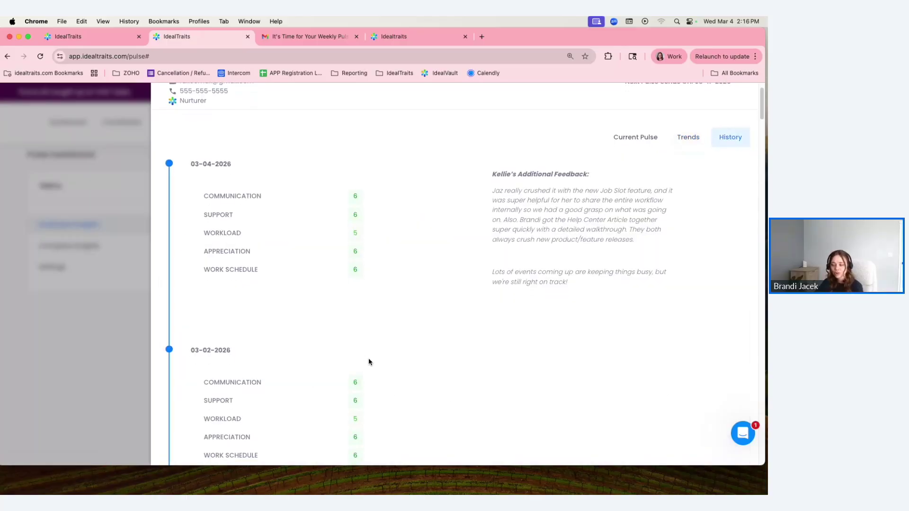
scroll(368, 359, "down", 3)
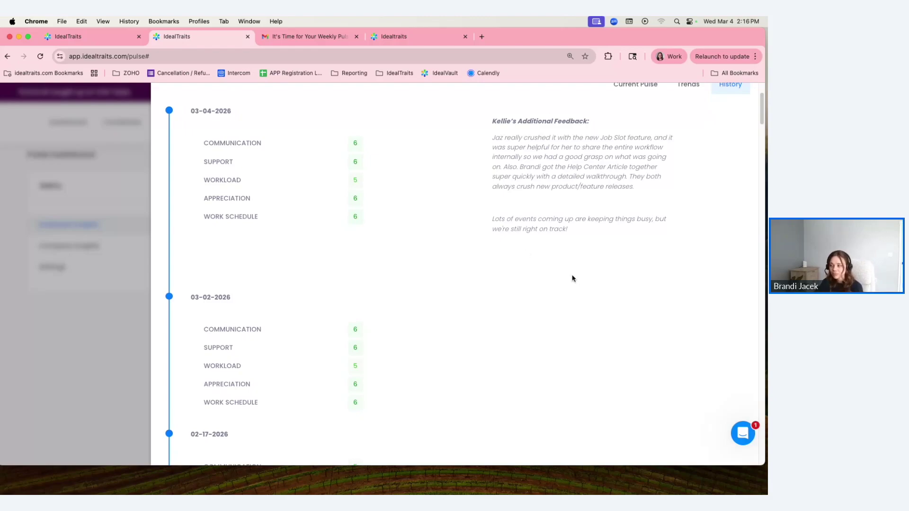
scroll(574, 275, "down", 2)
scroll(574, 178, "down", 2)
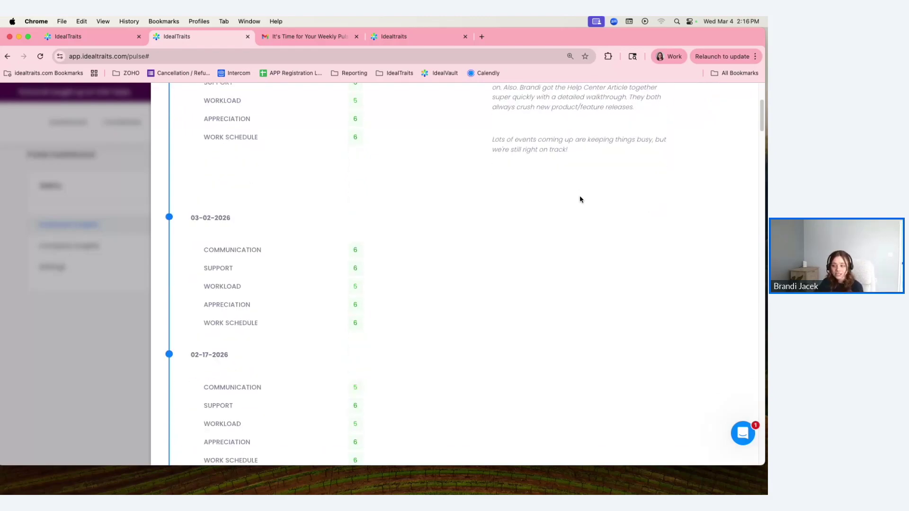
scroll(580, 198, "down", 5)
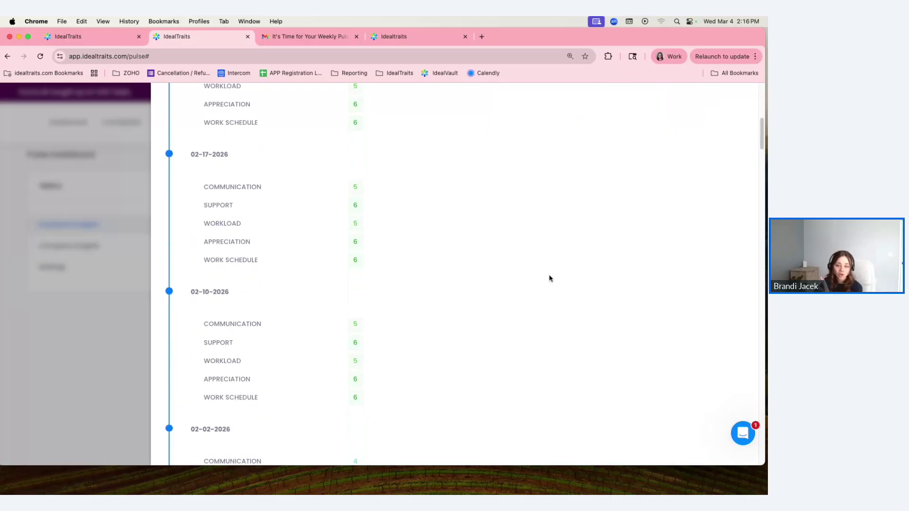
scroll(485, 320, "up", 10)
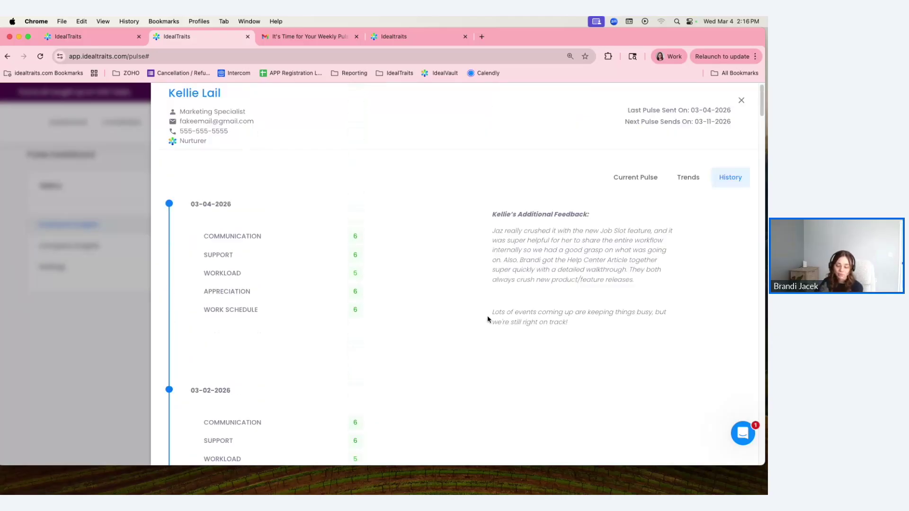
left_click(741, 100)
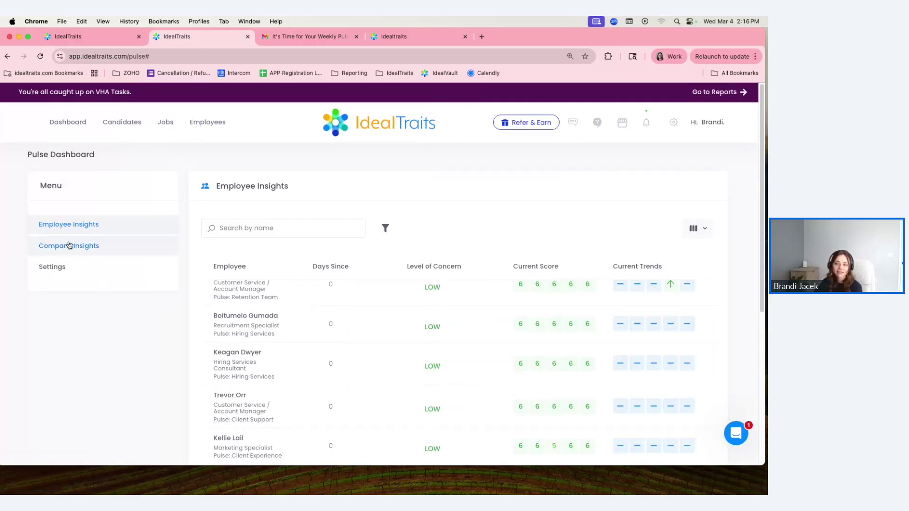
- Open Company Insights and examine the category averages, Work Schedule rating distribution, overall satisfaction gauge and employee responsiveness lists
left_click(106, 252)
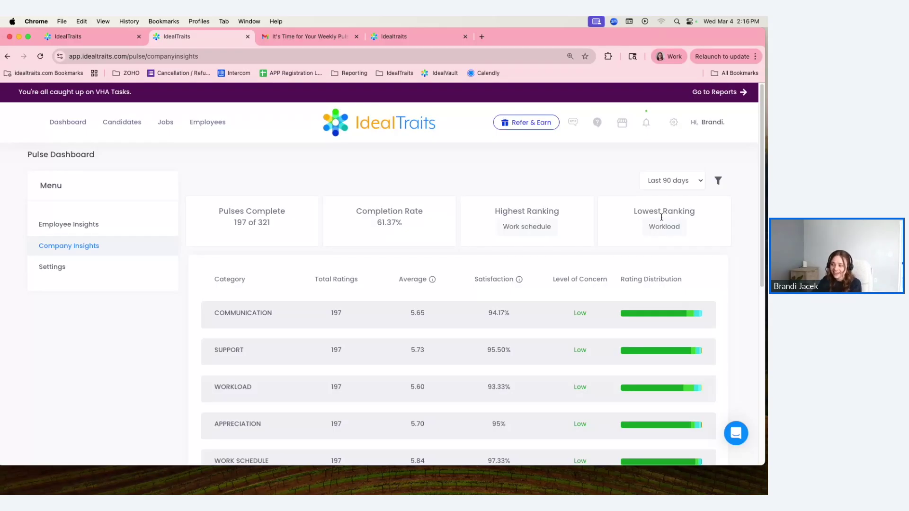
scroll(673, 259, "down", 3)
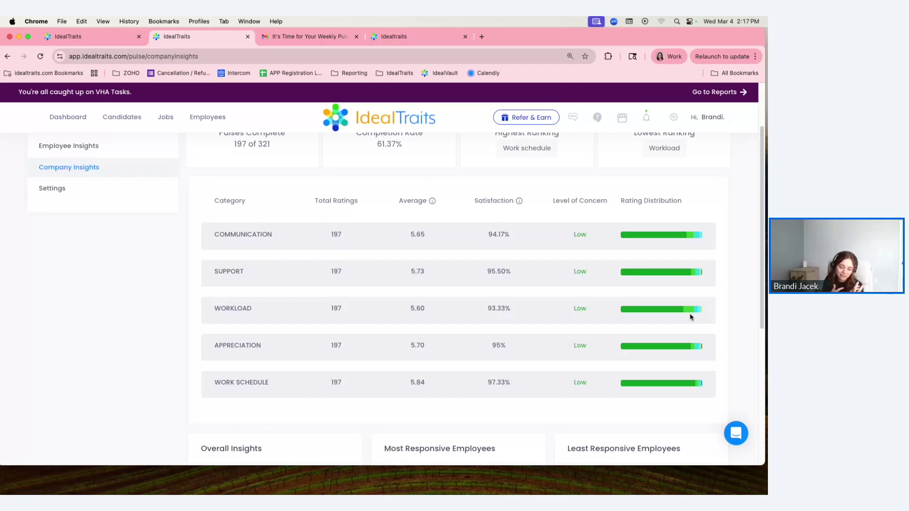
scroll(690, 314, "down", 3)
mouse_move(671, 333)
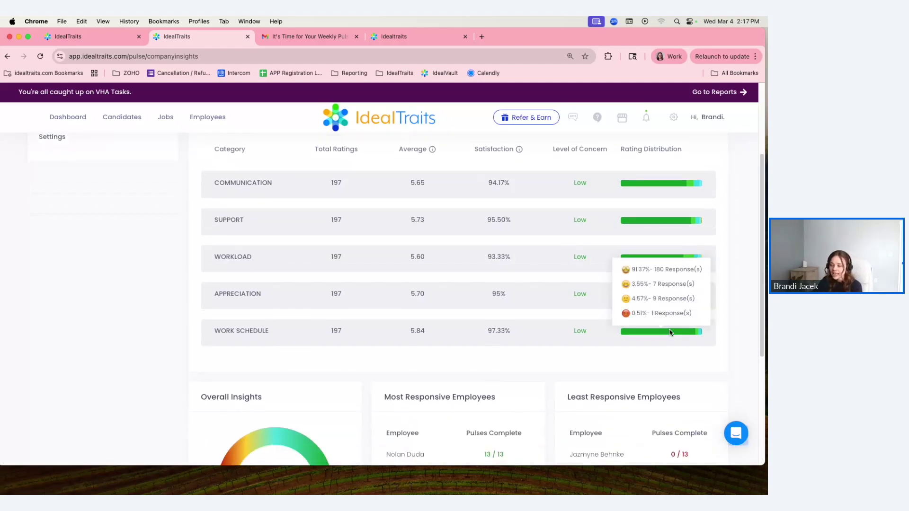
scroll(671, 332, "down", 5)
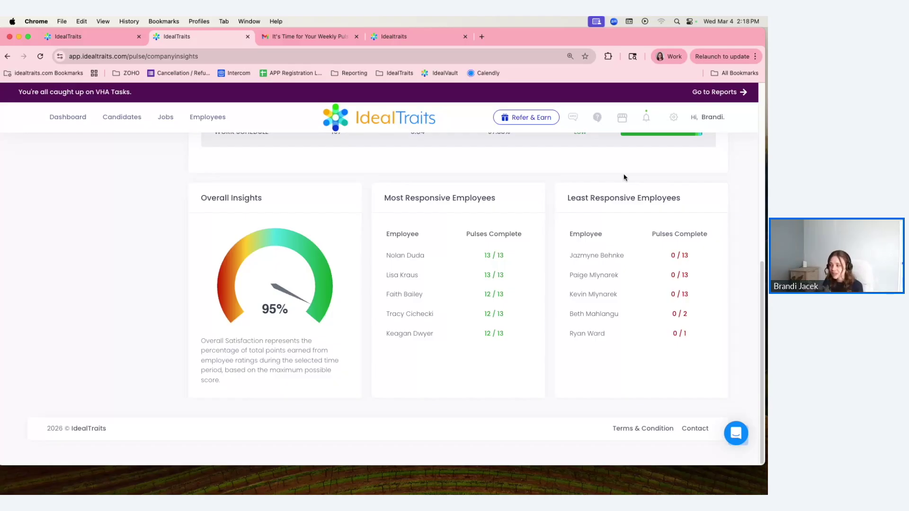
scroll(543, 384, "up", 1)
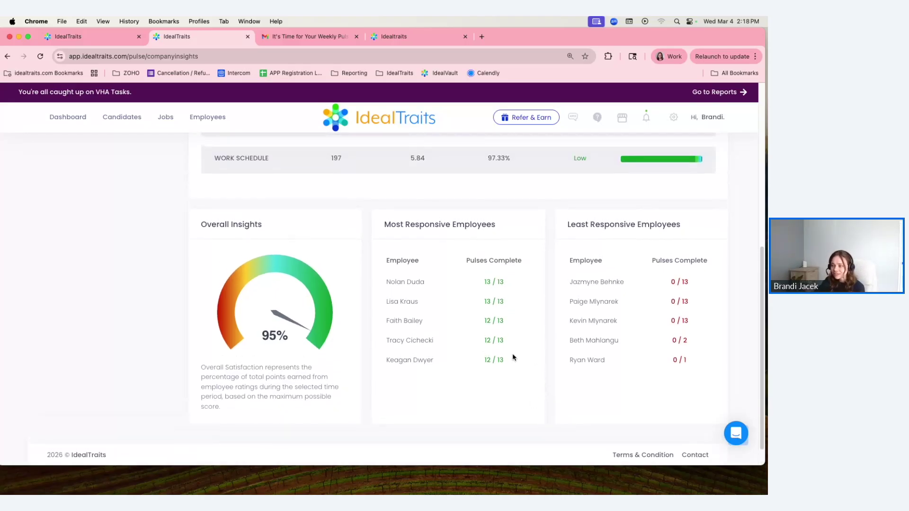
scroll(512, 354, "up", 7)
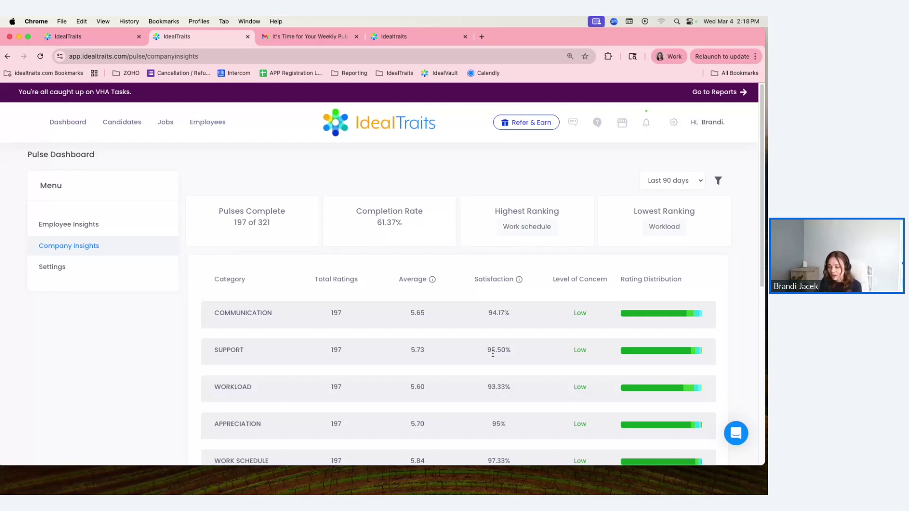
- View the support chat window and the help options, closing each one again
left_click(747, 439)
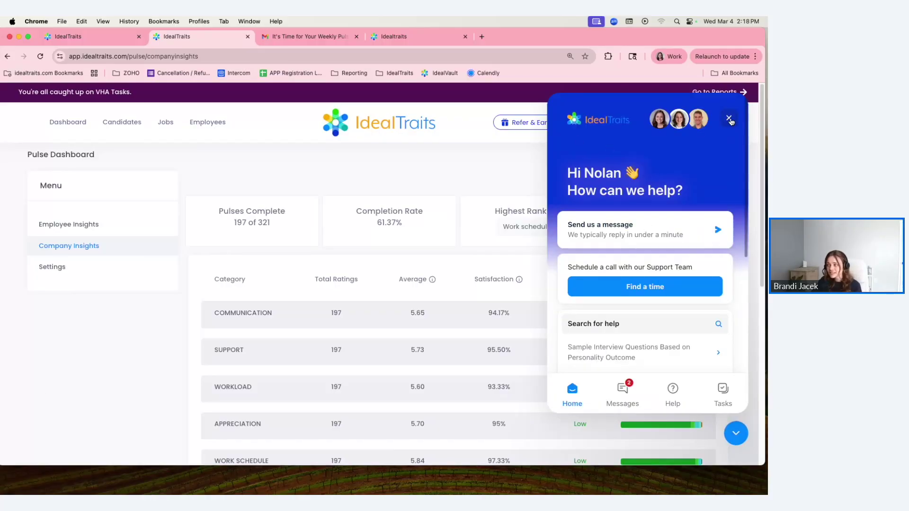
left_click(729, 119)
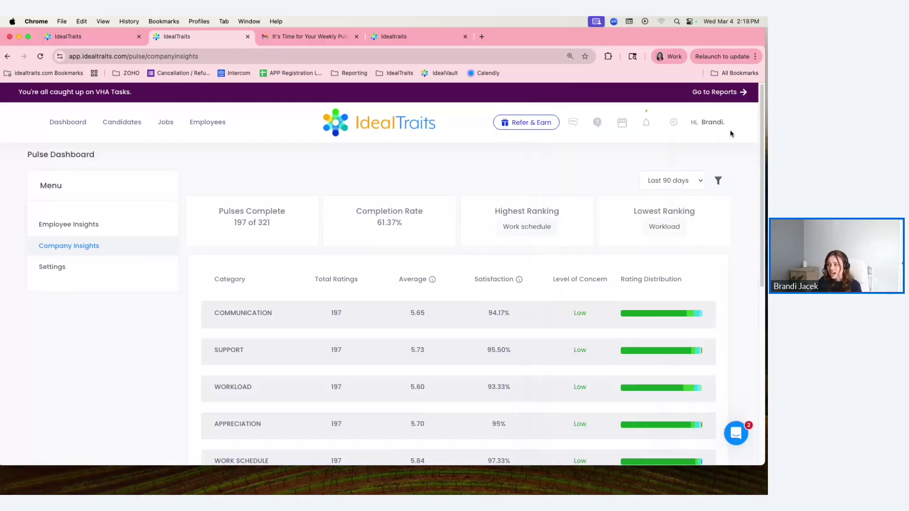
left_click(598, 123)
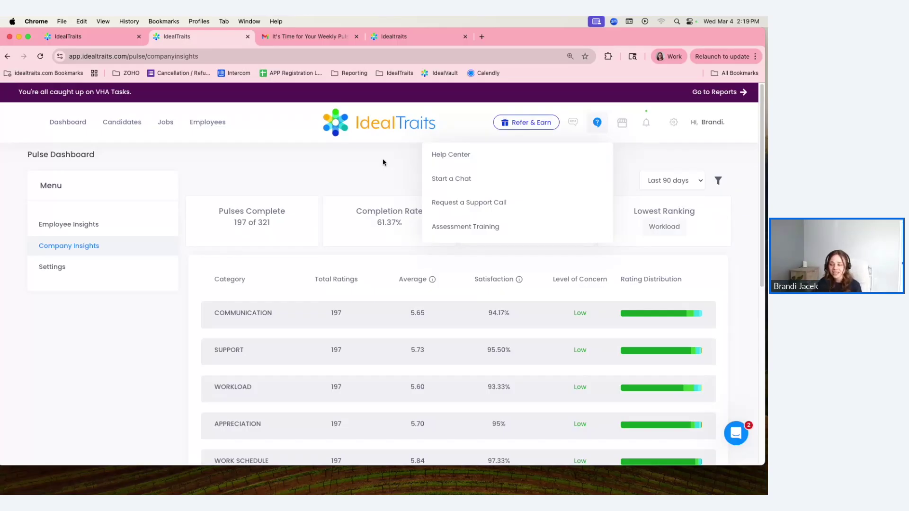
left_click(383, 162)
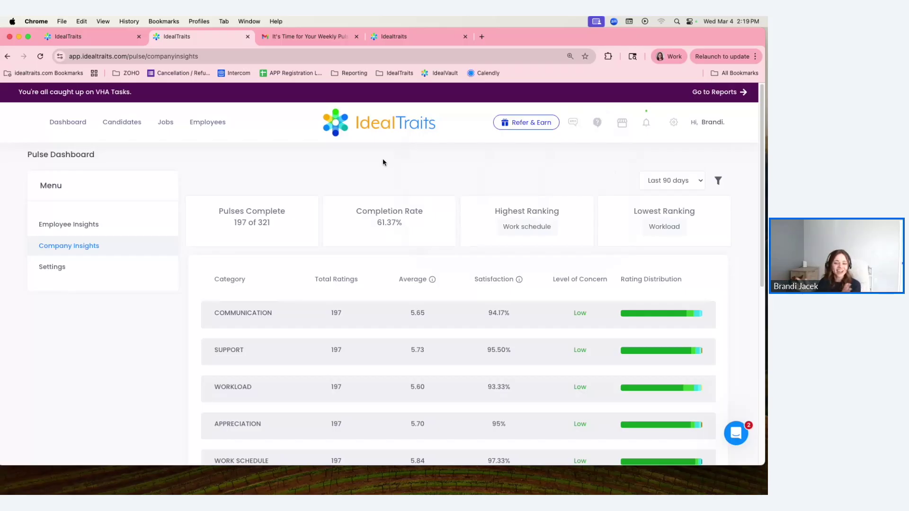